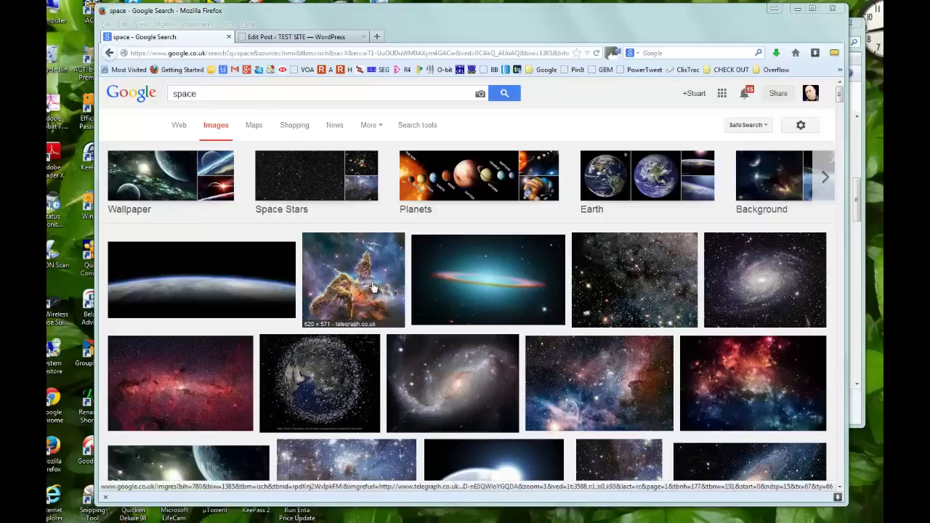
Save the enlarged Hubble nebula image under its default name space-hubble-2010_1622267i.jpg.
{"action": "right_click", "coordinate": [359, 278]}
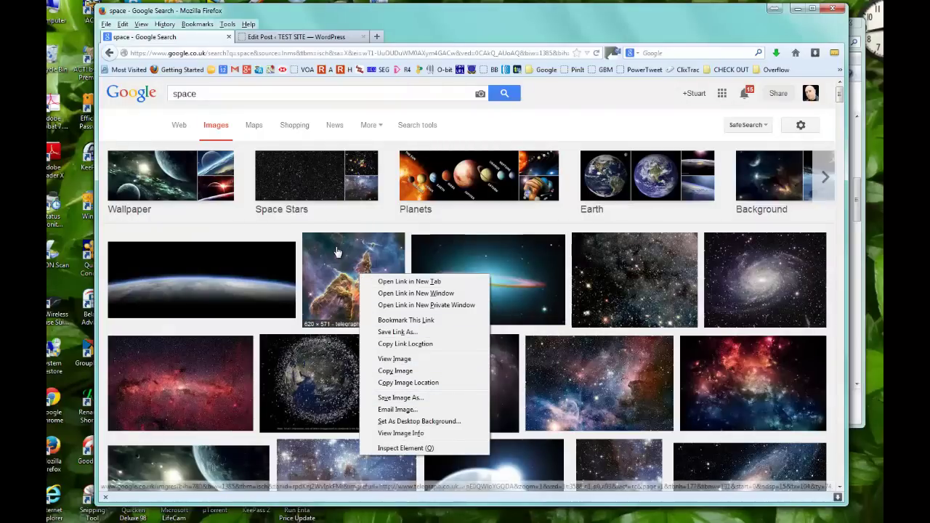
{"action": "left_click", "coordinate": [332, 277]}
{"action": "left_click", "coordinate": [332, 277]}
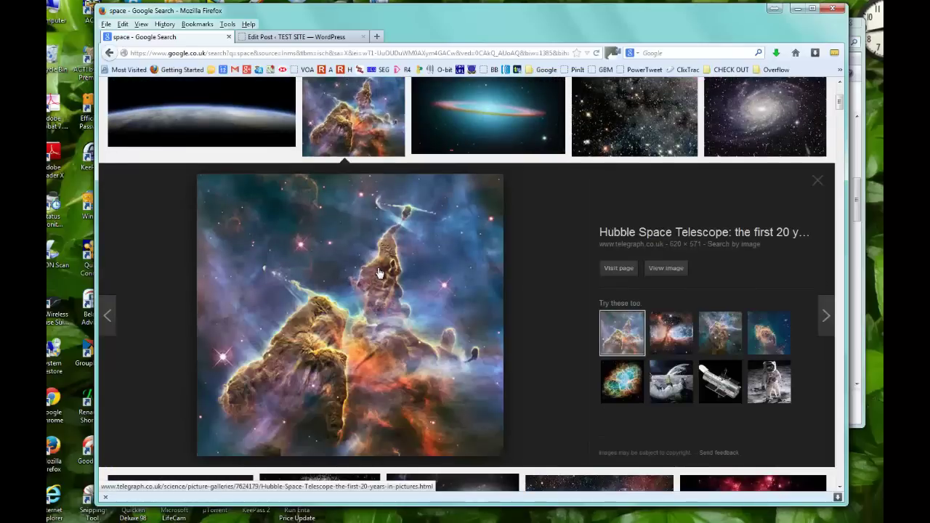
{"action": "right_click", "coordinate": [378, 271]}
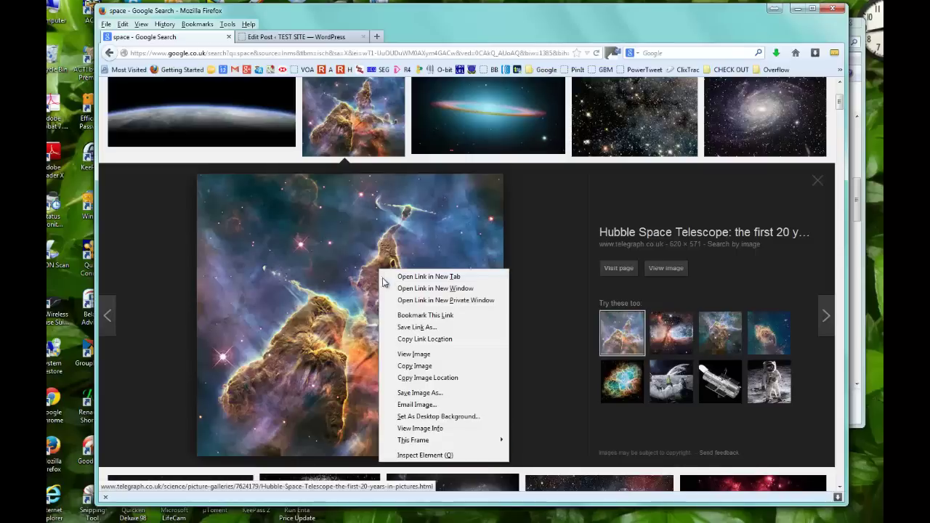
{"action": "left_click", "coordinate": [434, 393]}
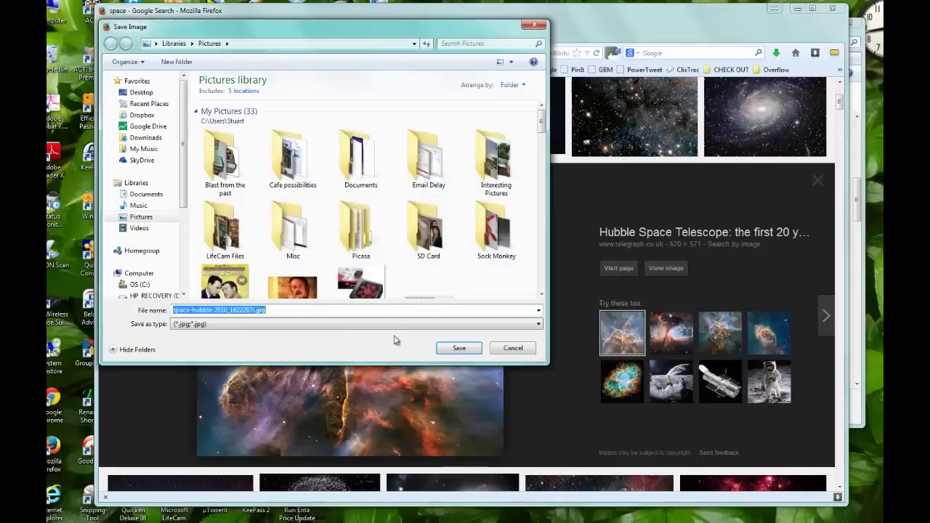
{"action": "key", "text": "Return"}
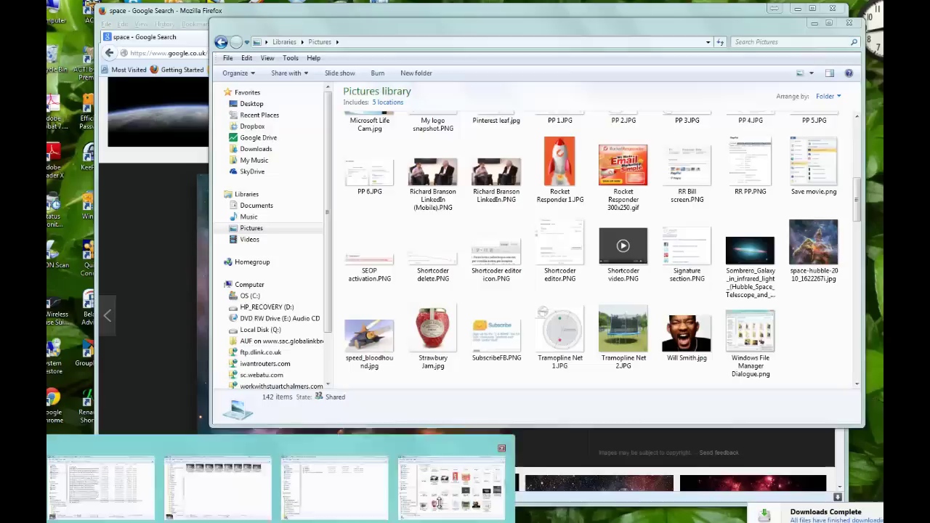
Open space-hubble-2010_1622267i.jpg from the Pictures library to check it, then close the viewer.
{"action": "left_click", "coordinate": [438, 503]}
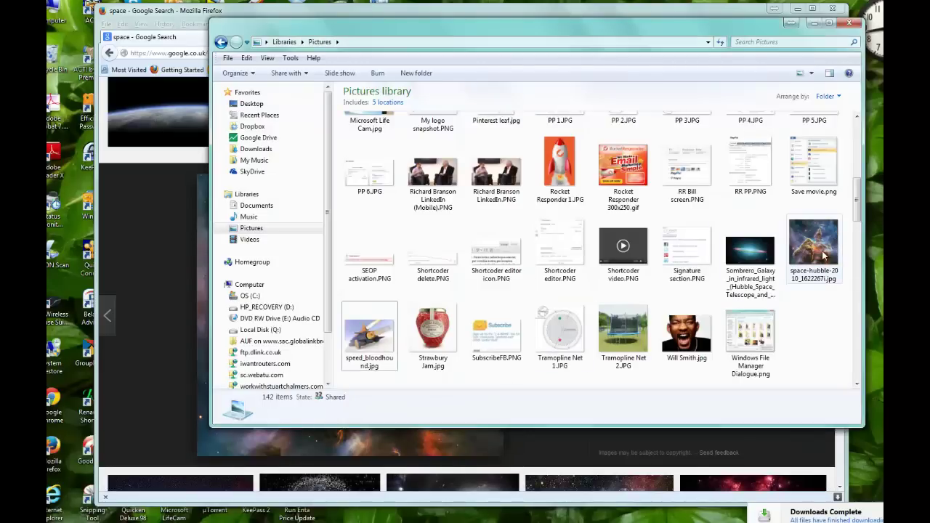
{"action": "left_click", "coordinate": [823, 254]}
{"action": "double_click", "coordinate": [822, 252]}
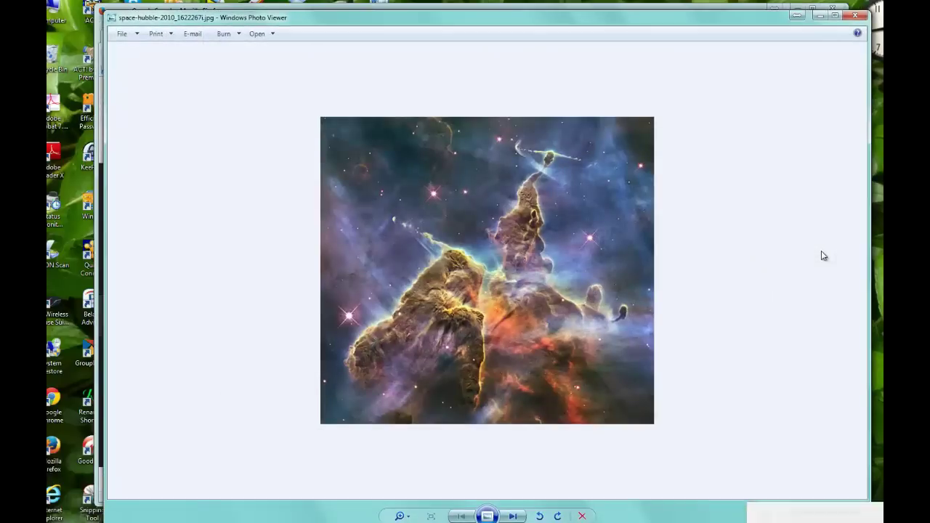
{"action": "left_click", "coordinate": [862, 16]}
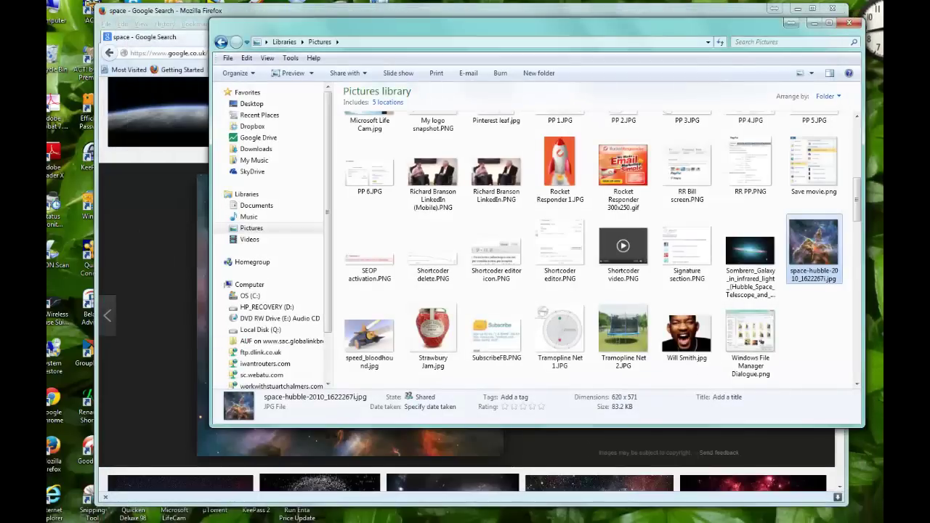
Insert space-hubble-2010_1622267i.jpg into Word's Document3 using Insert > Picture.
{"action": "key", "text": "alt+Tab"}
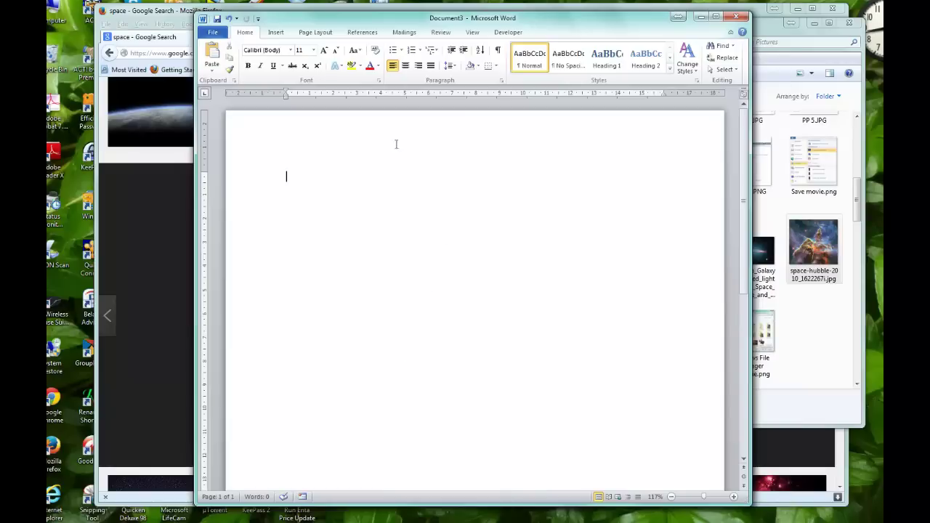
{"action": "left_click", "coordinate": [276, 32]}
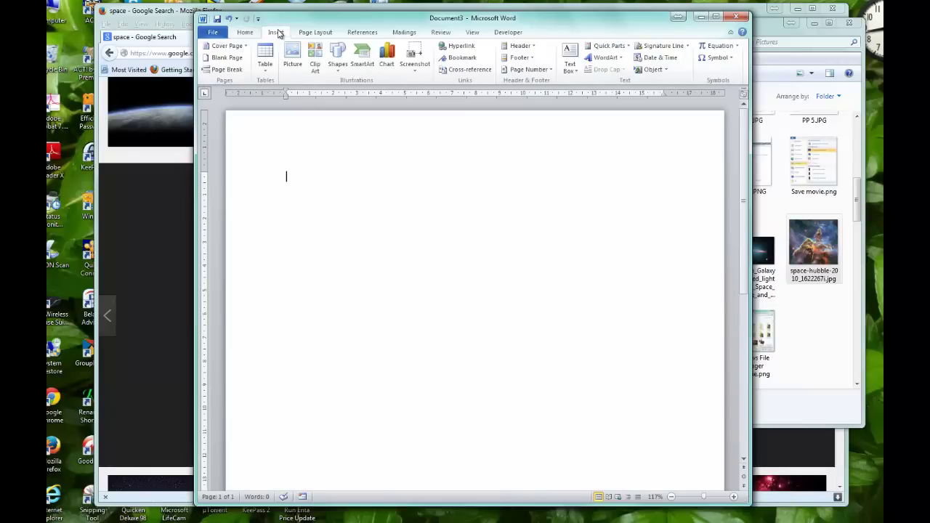
{"action": "left_click", "coordinate": [301, 64]}
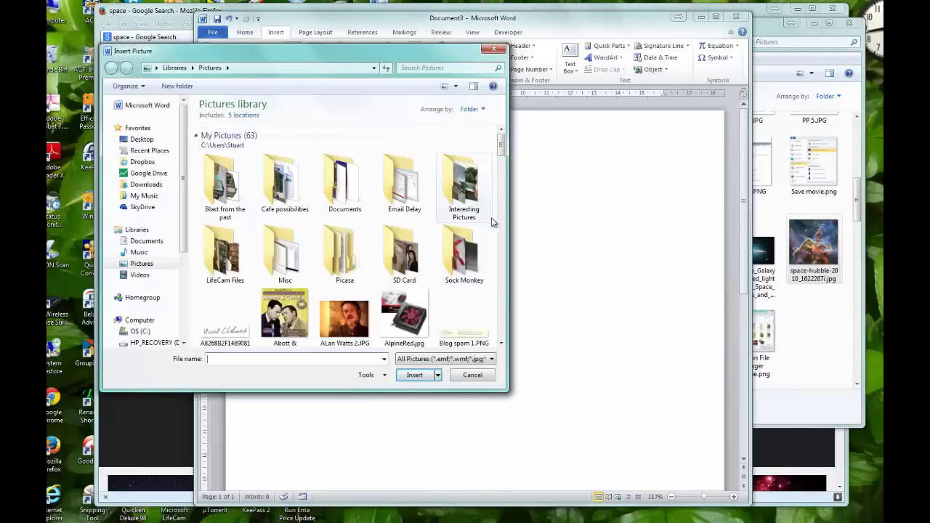
{"action": "left_click", "coordinate": [500, 229]}
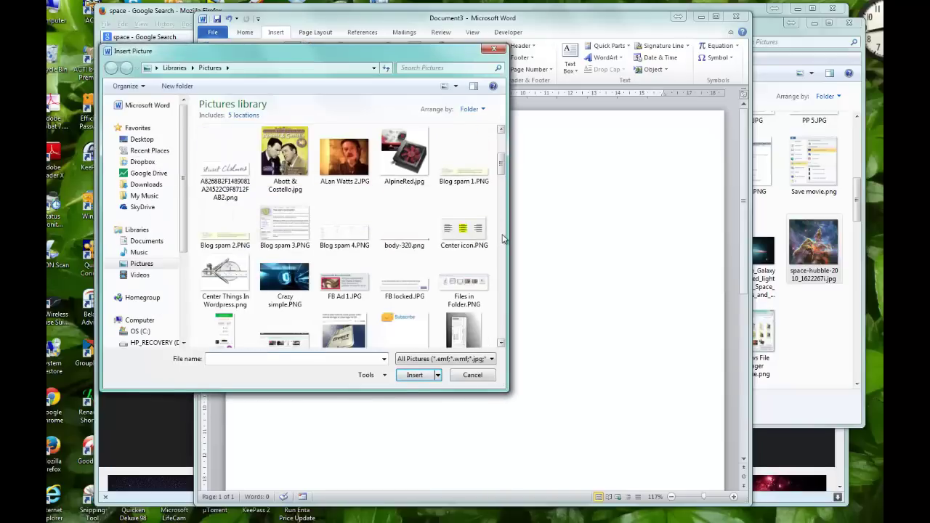
{"action": "left_click", "coordinate": [504, 239]}
{"action": "left_click", "coordinate": [504, 239]}
{"action": "left_click", "coordinate": [504, 206]}
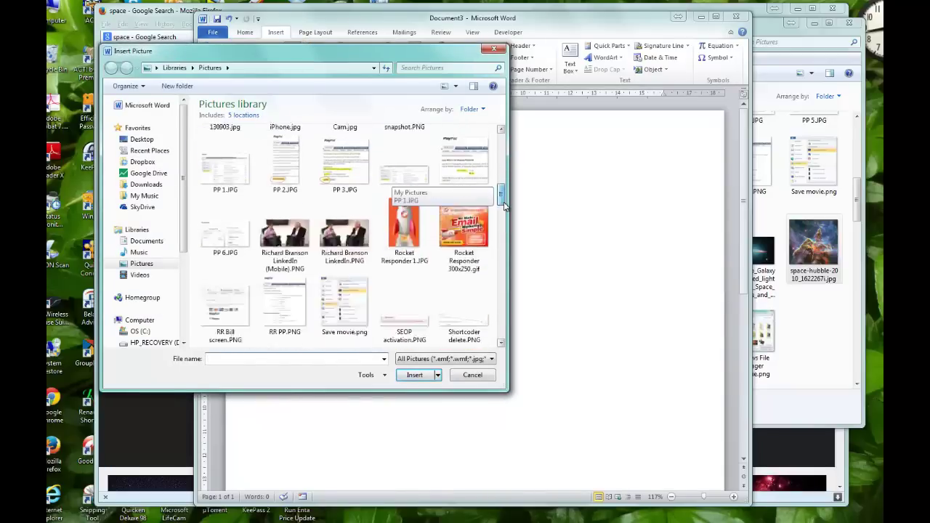
{"action": "left_click_drag", "start_coordinate": [504, 204], "coordinate": [502, 222]}
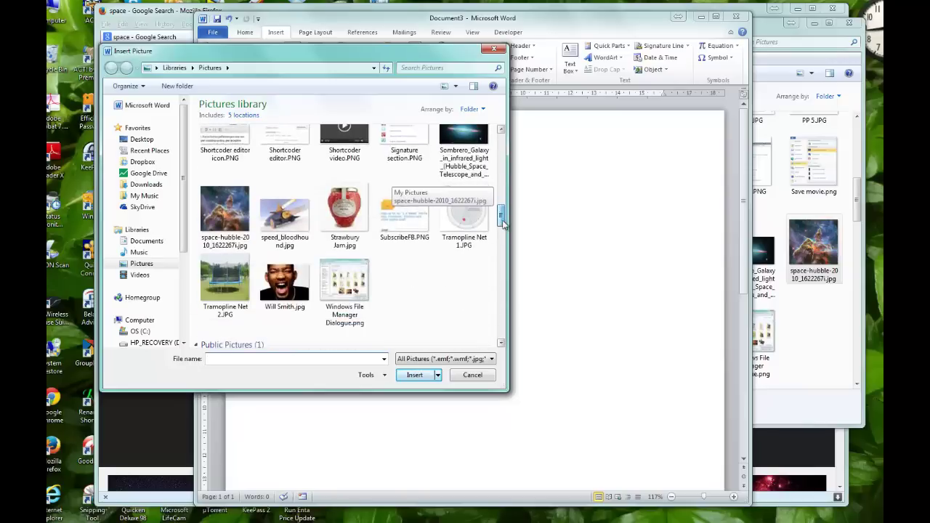
{"action": "double_click", "coordinate": [225, 211]}
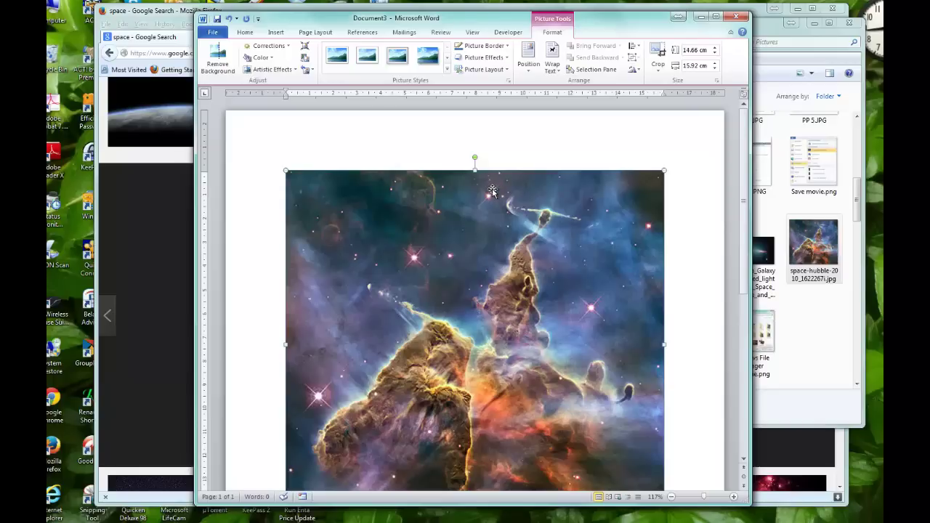
Delete the nebula picture from Word and return to the Google Images results grid.
{"action": "key", "text": "Delete"}
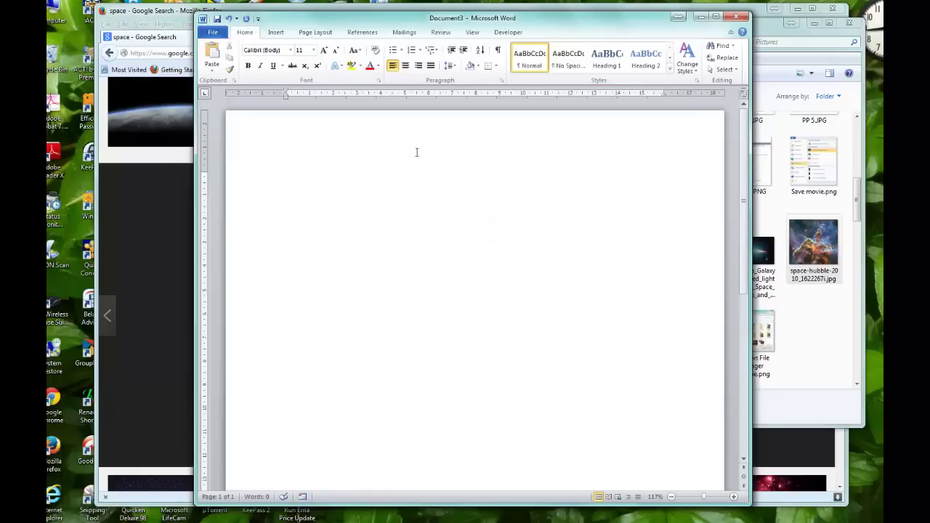
{"action": "left_click", "coordinate": [163, 161]}
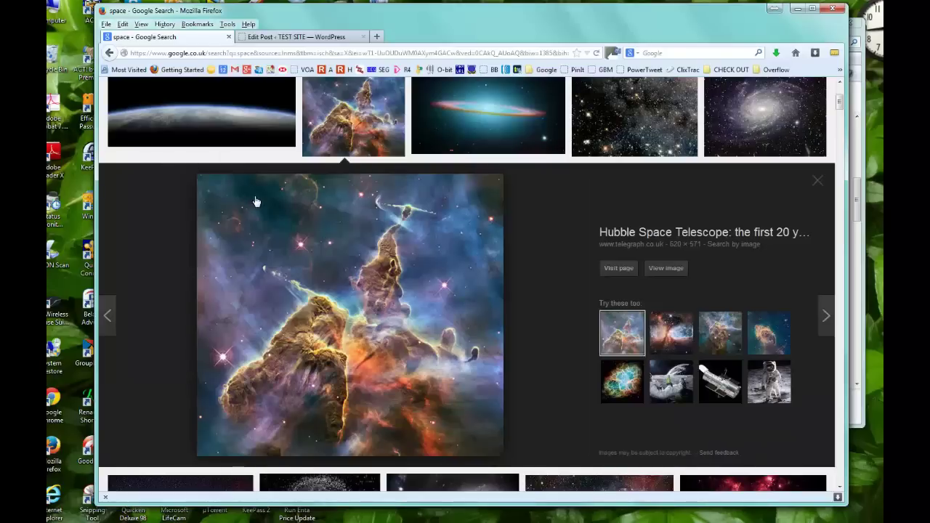
{"action": "scroll", "coordinate": [376, 207], "scroll_direction": "up", "scroll_amount": 5}
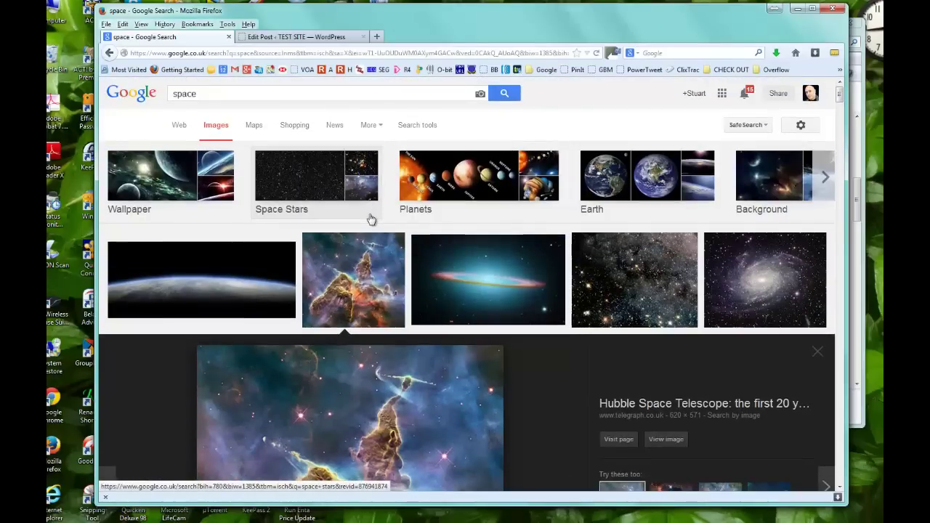
{"action": "scroll", "coordinate": [367, 390], "scroll_direction": "down", "scroll_amount": 3}
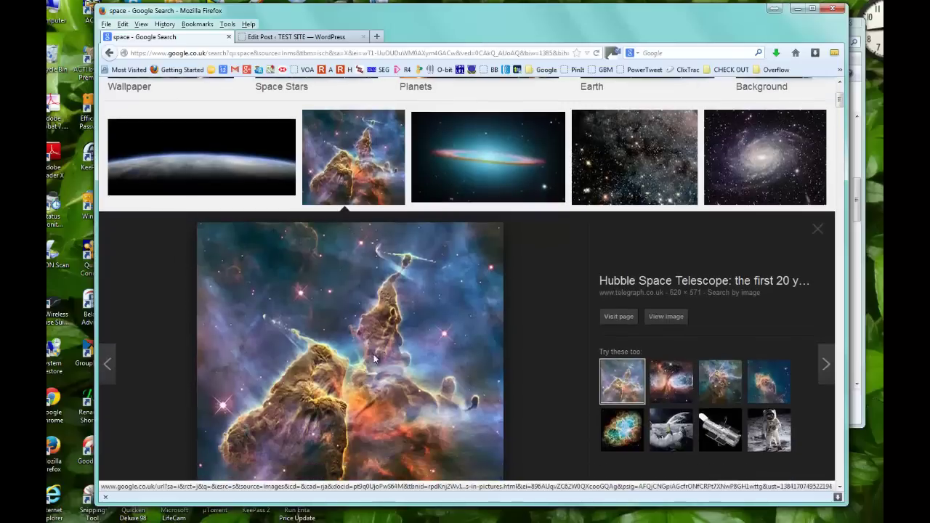
{"action": "left_click", "coordinate": [314, 167]}
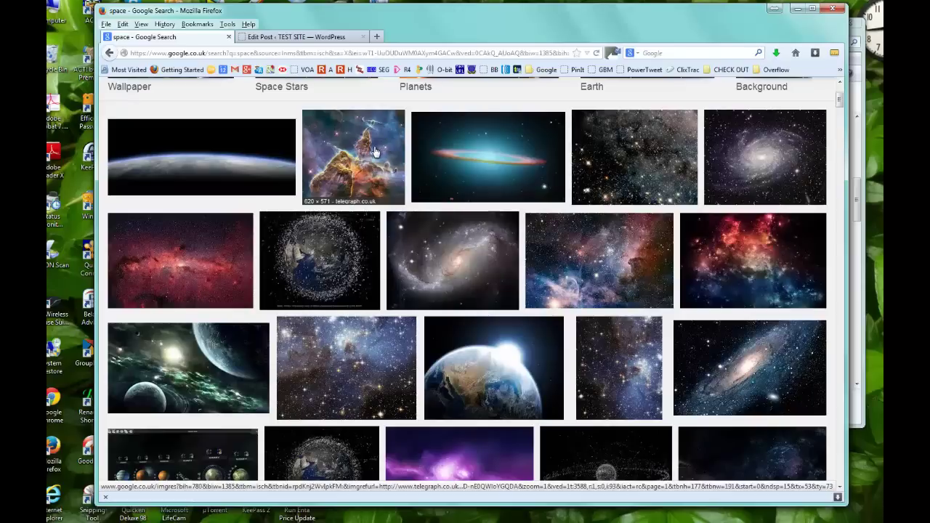
Copy the nebula thumbnail's image location and paste it into GVIM.
{"action": "right_click", "coordinate": [364, 149]}
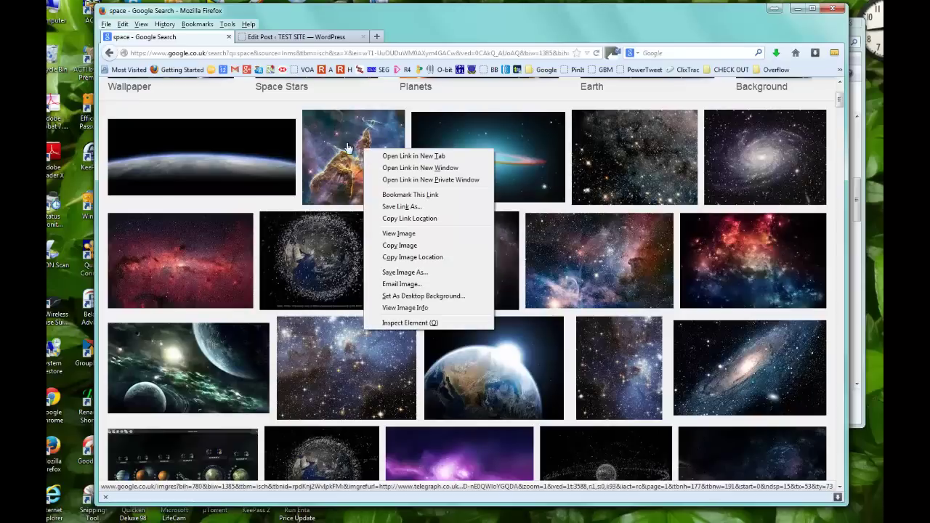
{"action": "left_click", "coordinate": [428, 258]}
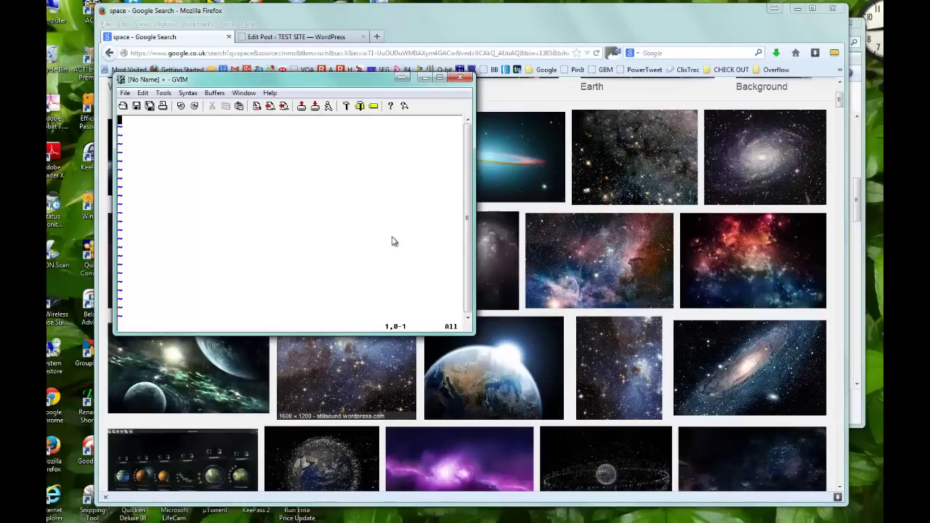
{"action": "key", "text": "ctrl+v"}
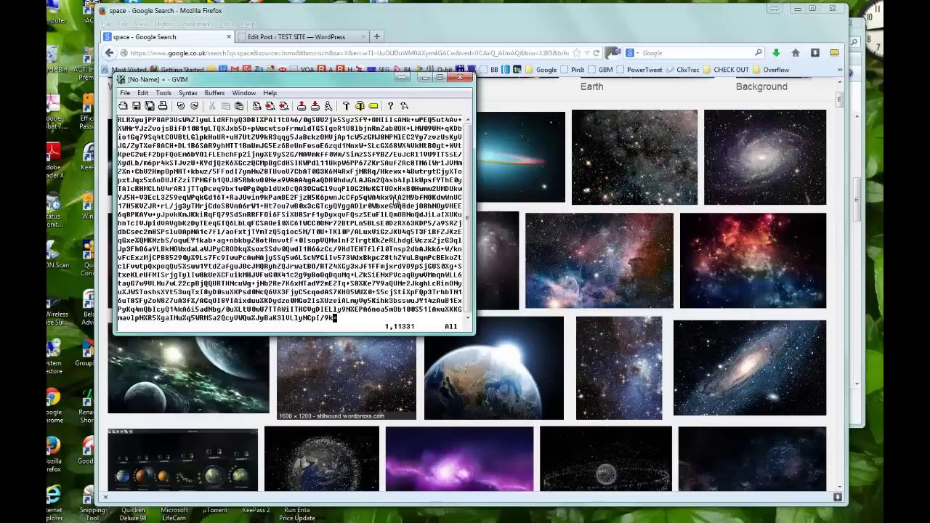
Discard the pasted thumbnail data and paste the full-size nebula's telegraph.co.uk image address into GVIM.
{"action": "key", "text": "u"}
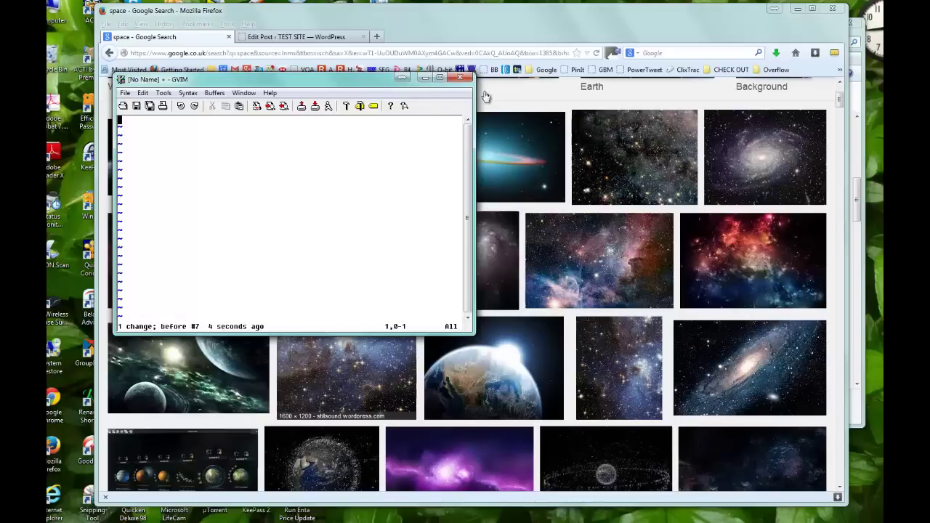
{"action": "key", "text": "alt+F4"}
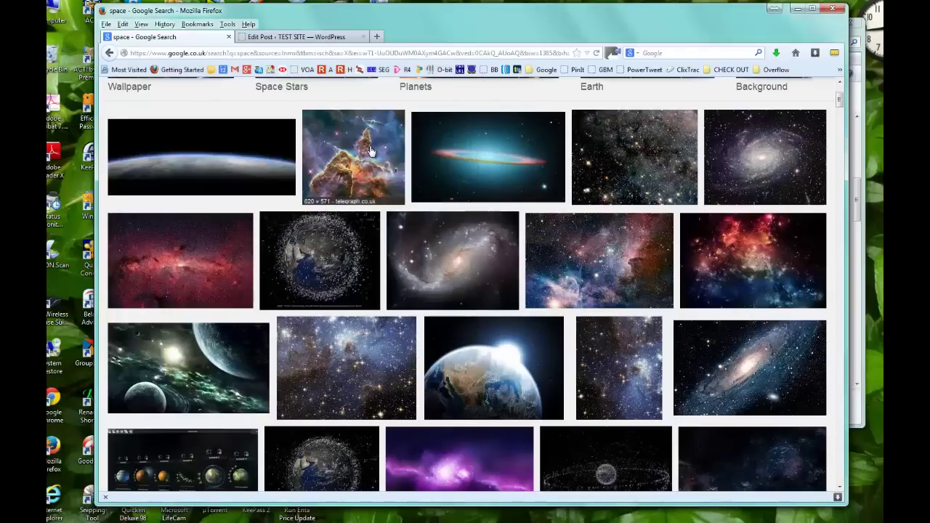
{"action": "left_click", "coordinate": [375, 153]}
{"action": "right_click", "coordinate": [341, 278]}
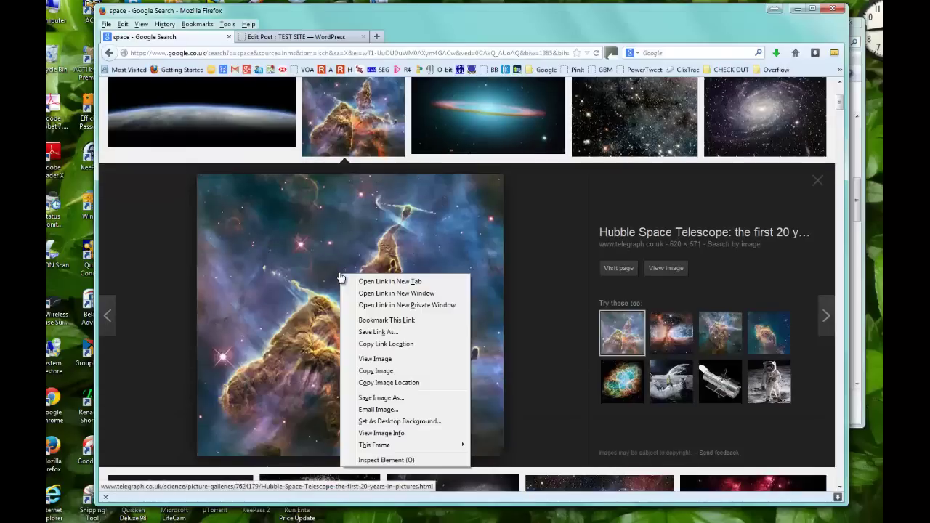
{"action": "left_click", "coordinate": [405, 383]}
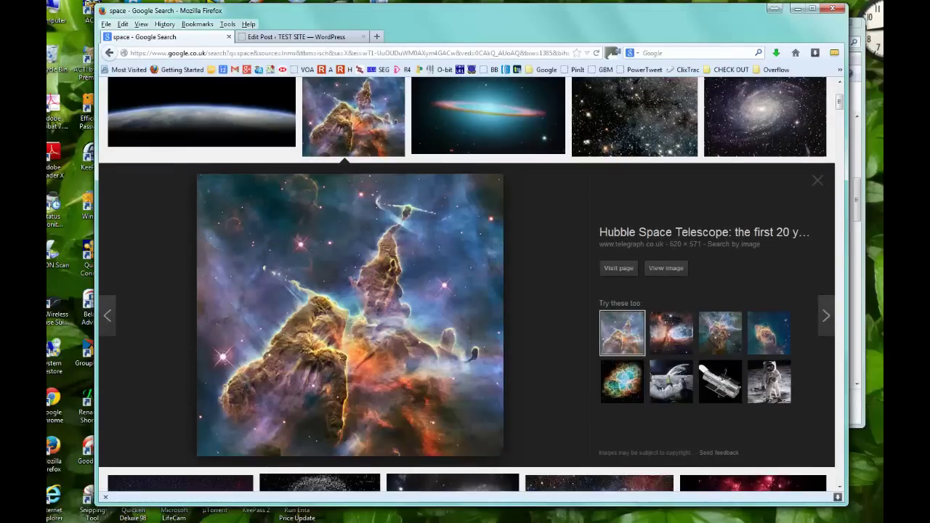
{"action": "key", "text": "ctrl+v"}
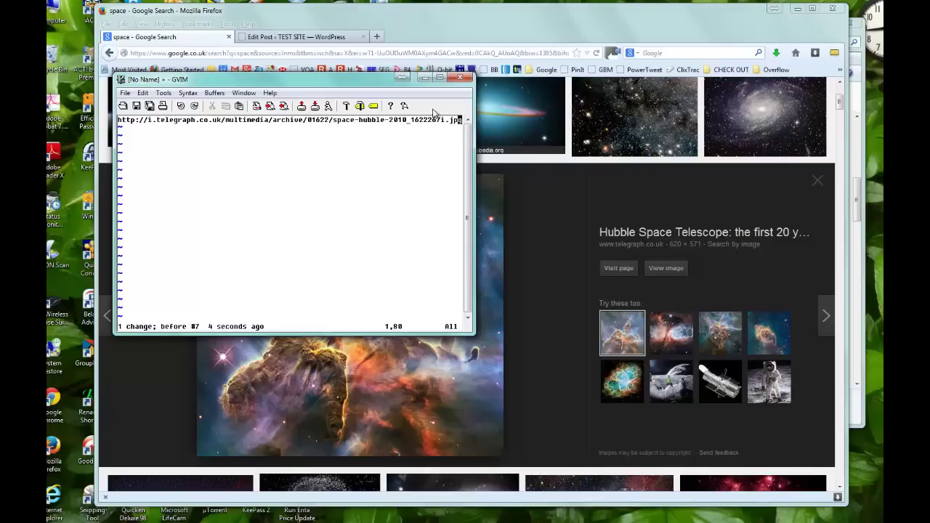
Undo the pasted address in GVIM without closing the editor, then minimize it.
{"action": "left_click", "coordinate": [465, 77]}
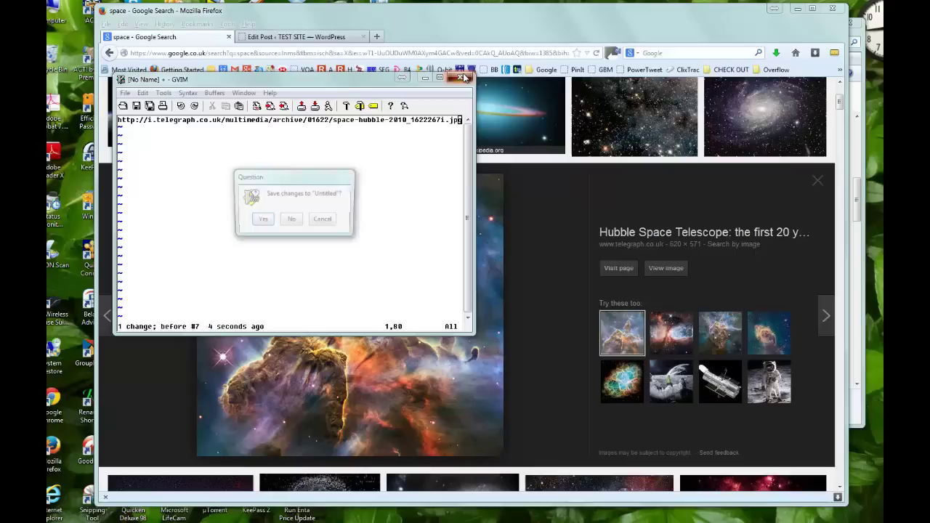
{"action": "left_click", "coordinate": [324, 220]}
{"action": "left_click", "coordinate": [314, 220]}
{"action": "key", "text": "u"}
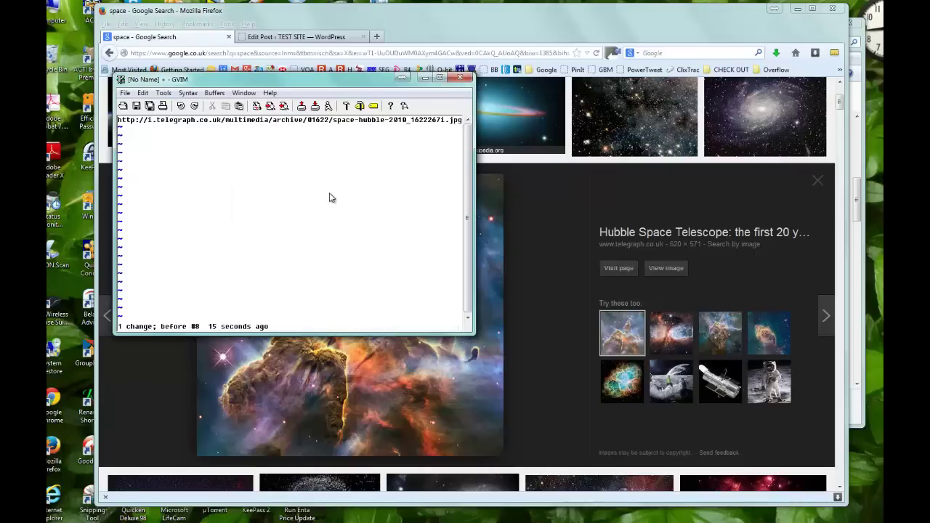
{"action": "left_click", "coordinate": [424, 77]}
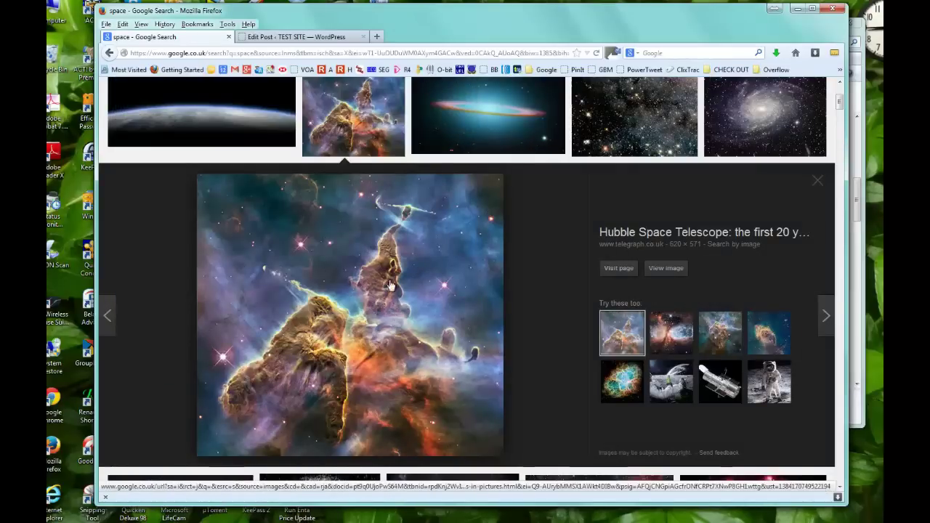
{"action": "right_click", "coordinate": [375, 257]}
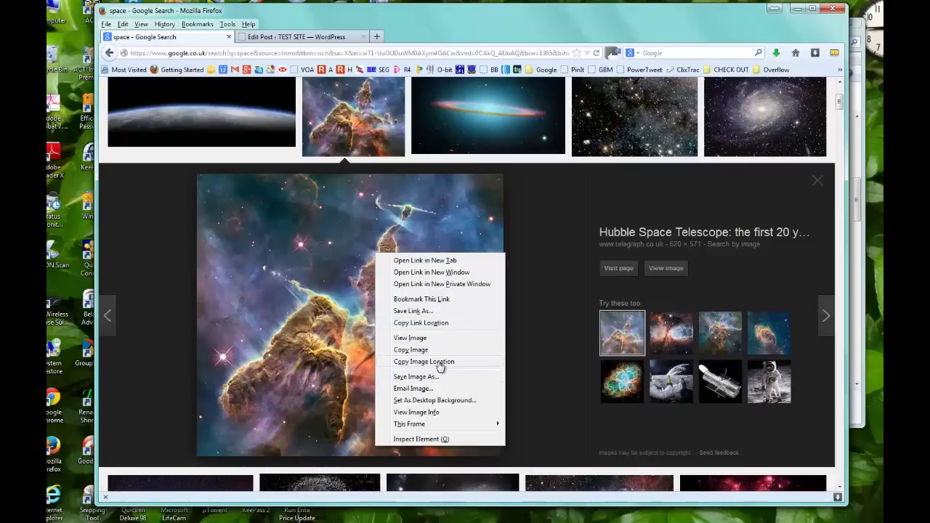
{"action": "left_click", "coordinate": [440, 362]}
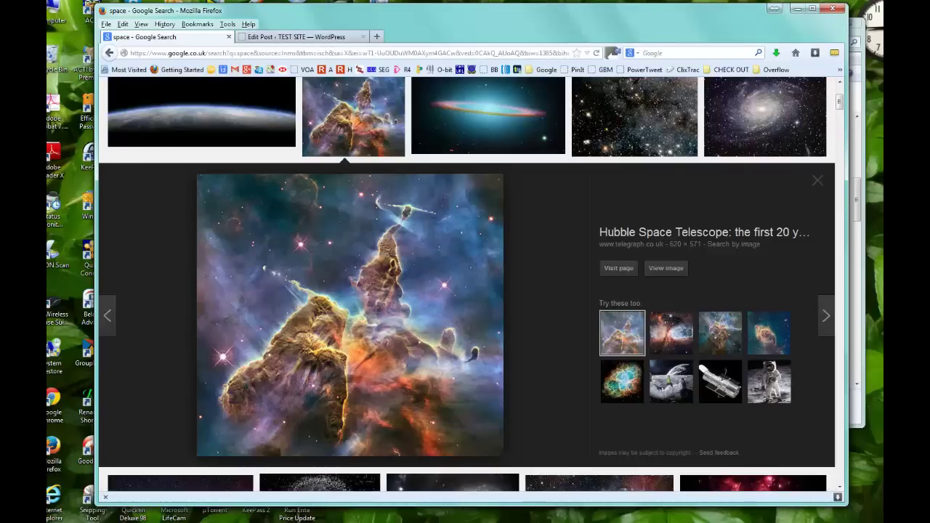
Insert the nebula picture into Word from its pasted telegraph.co.uk web address.
{"action": "key", "text": "alt+Tab"}
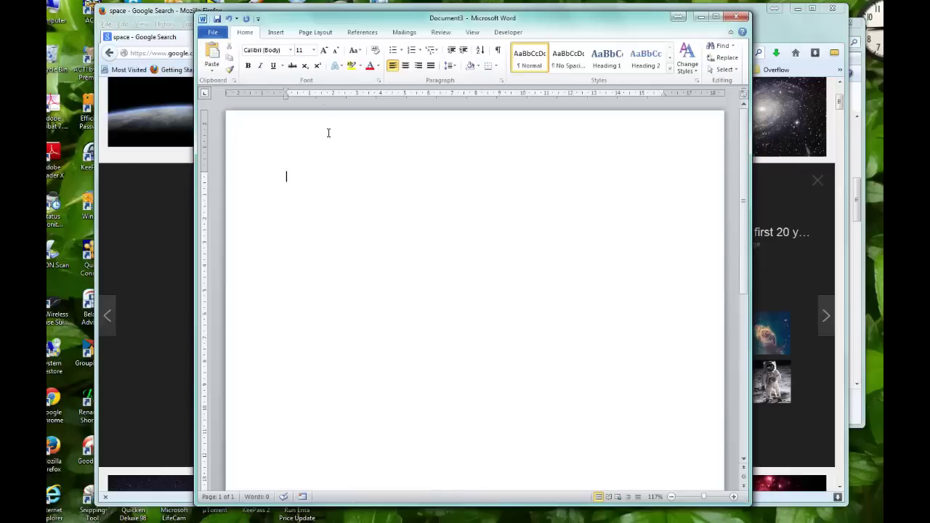
{"action": "left_click", "coordinate": [276, 34]}
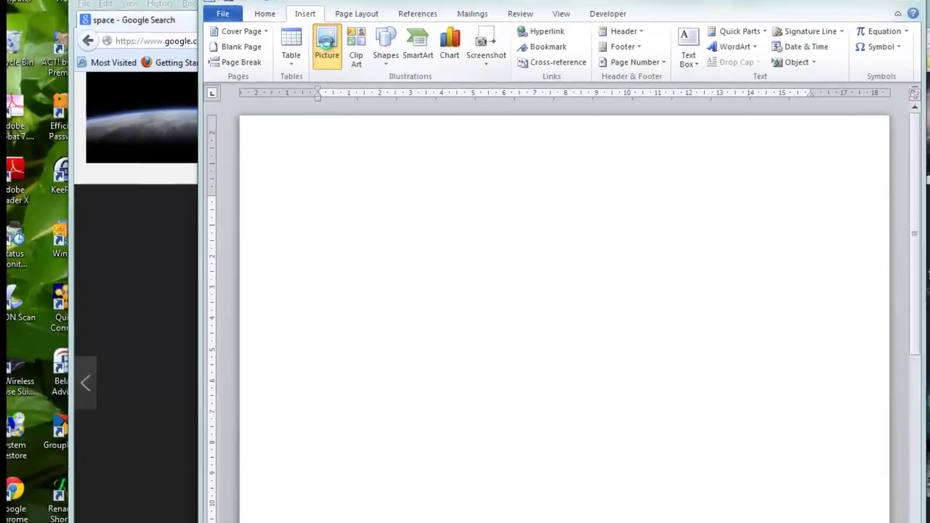
{"action": "left_click", "coordinate": [327, 45]}
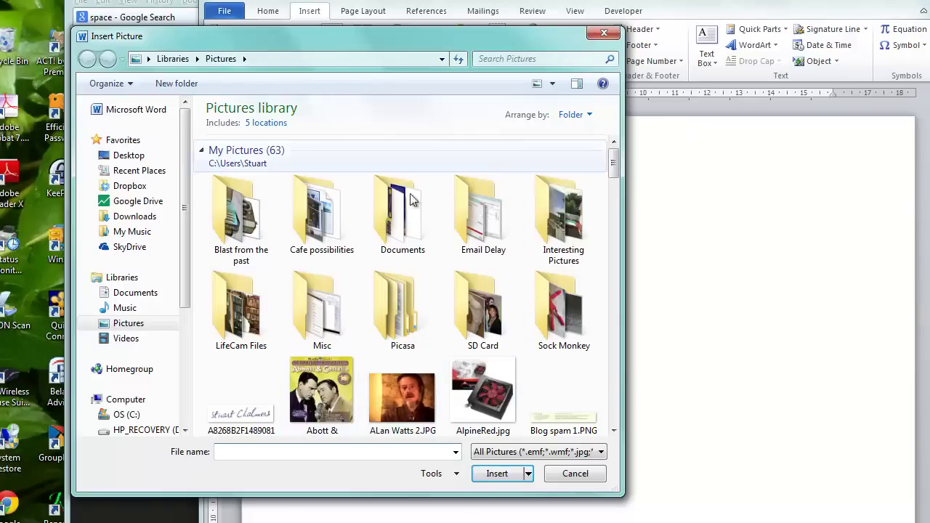
{"action": "left_click", "coordinate": [348, 452]}
{"action": "key", "text": "ctrl+v"}
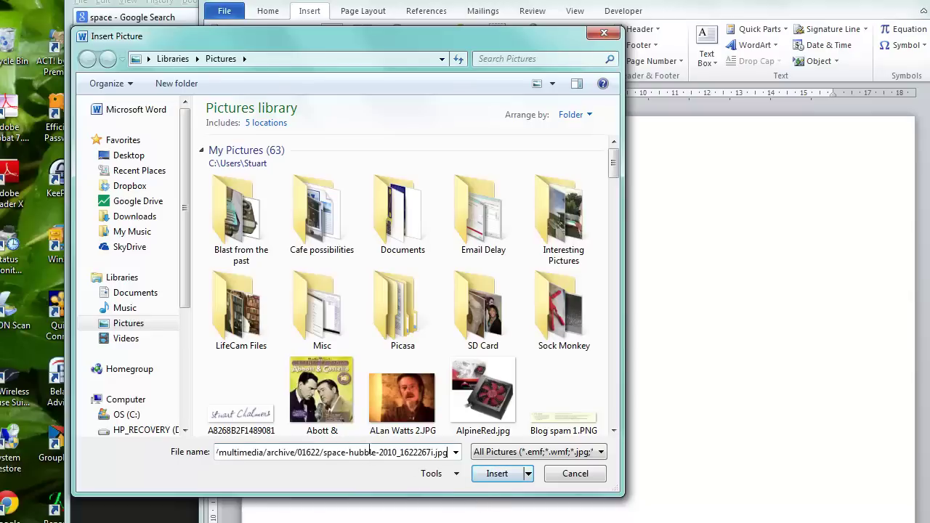
{"action": "key", "text": "Home"}
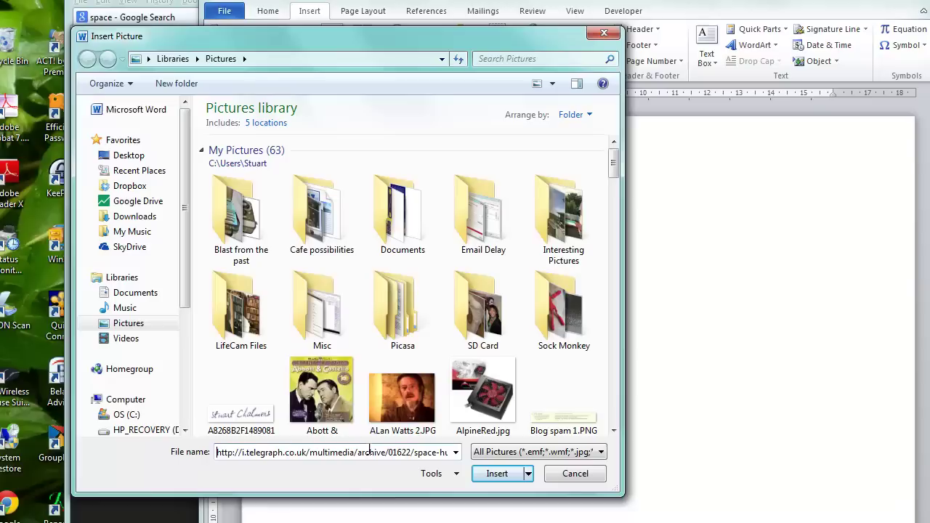
{"action": "left_click", "coordinate": [500, 477]}
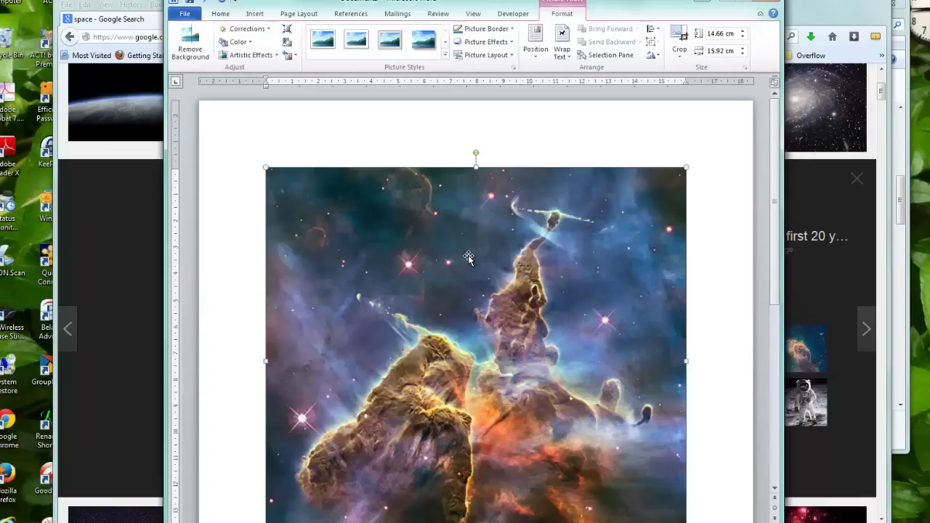
Delete the nebula image from Word and return to the full Google Images results.
{"action": "key", "text": "Delete"}
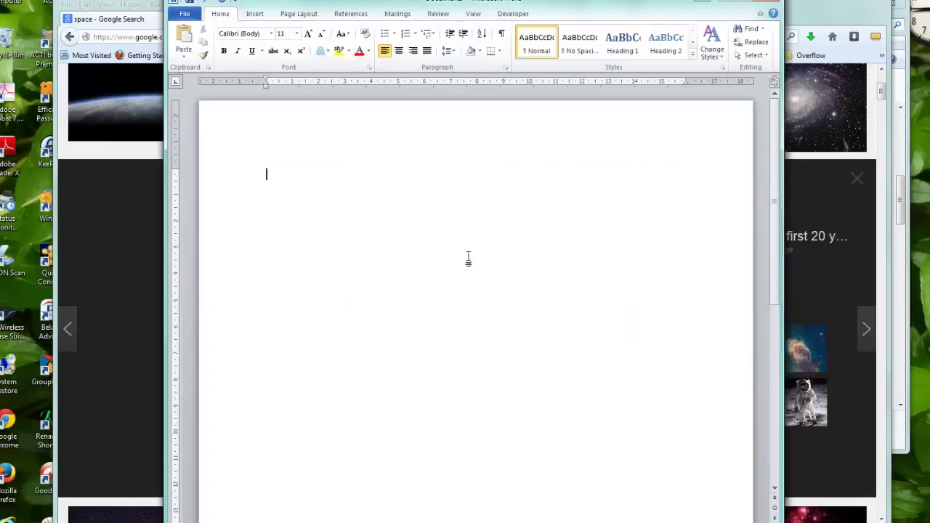
{"action": "key", "text": "alt+Tab"}
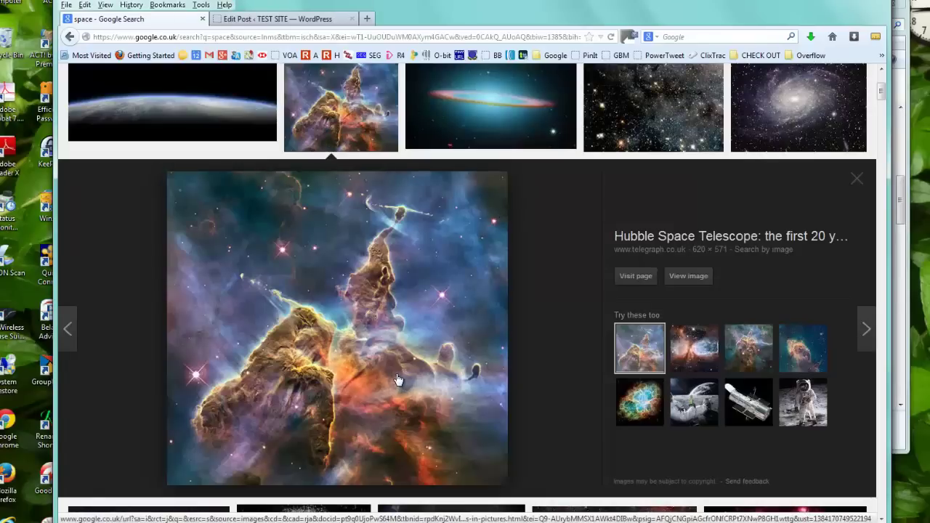
{"action": "key", "text": "Escape"}
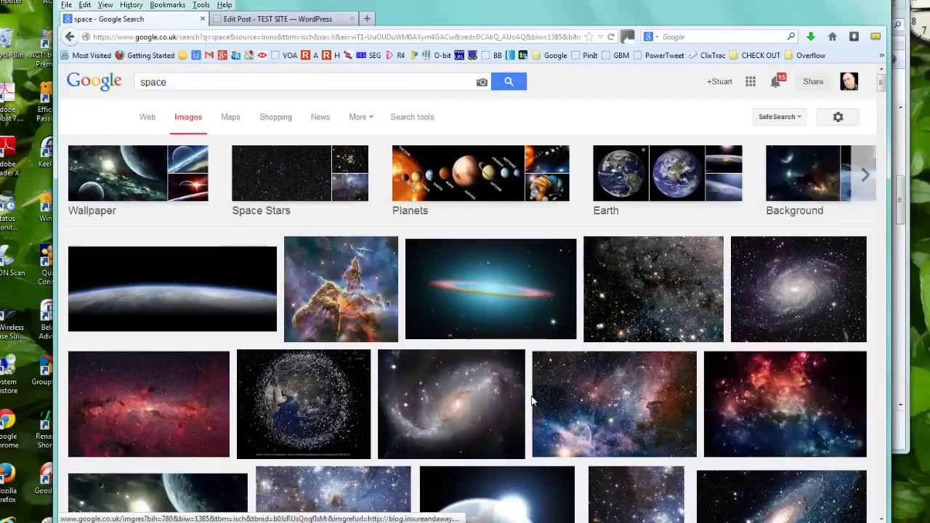
Copy the image location of the space-debris Earth picture.
{"action": "left_click", "coordinate": [285, 398]}
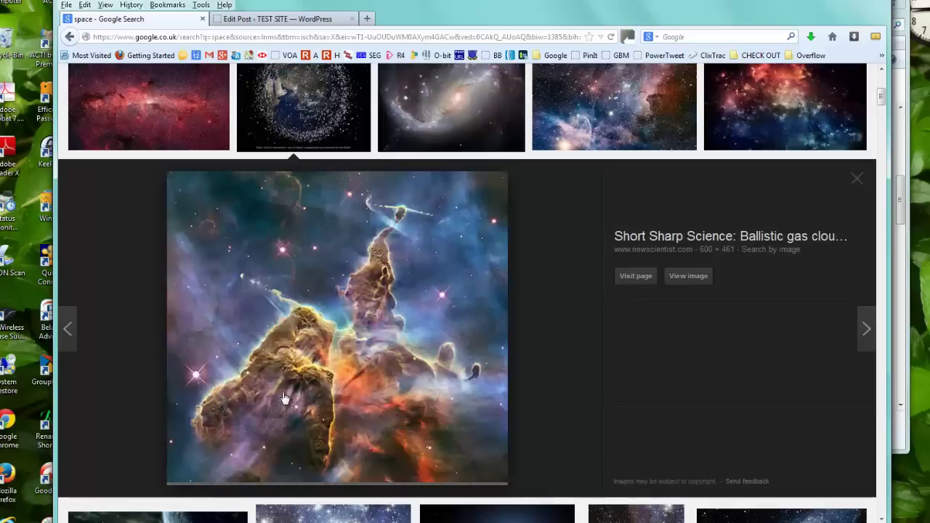
{"action": "right_click", "coordinate": [290, 296]}
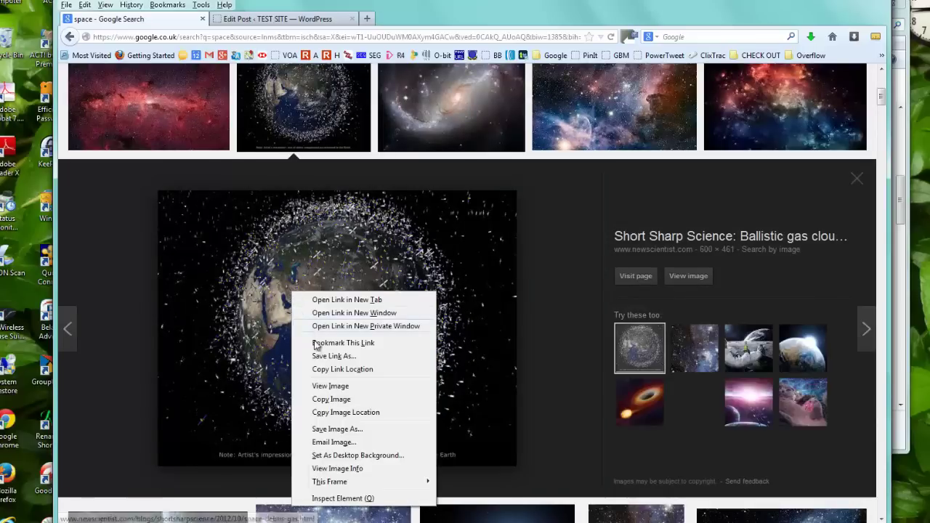
{"action": "left_click", "coordinate": [351, 413]}
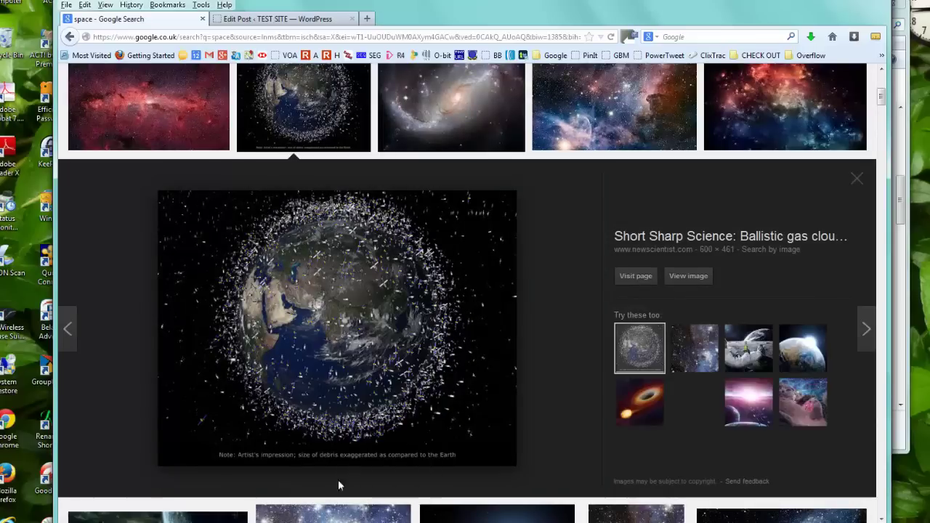
Insert the space-debris picture into Word from its pasted URL, then minimise Word.
{"action": "key", "text": "alt+Tab"}
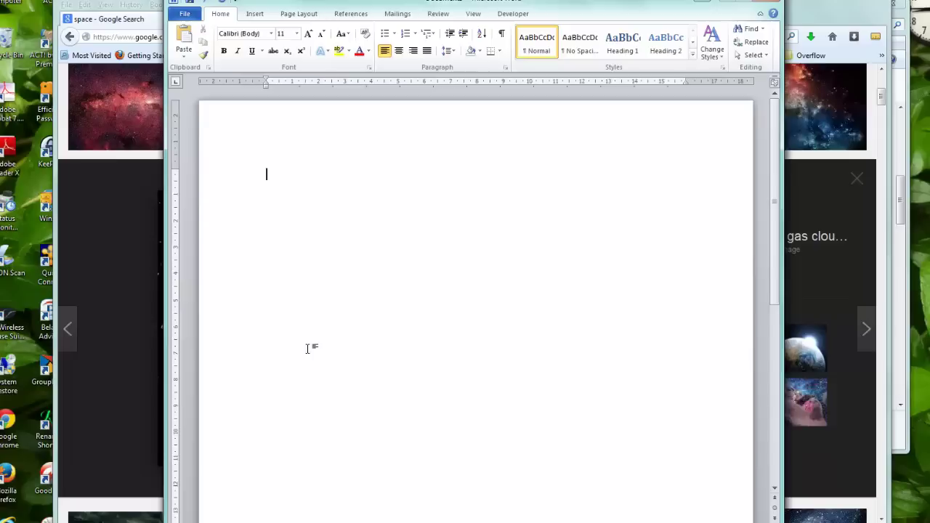
{"action": "left_click", "coordinate": [254, 14]}
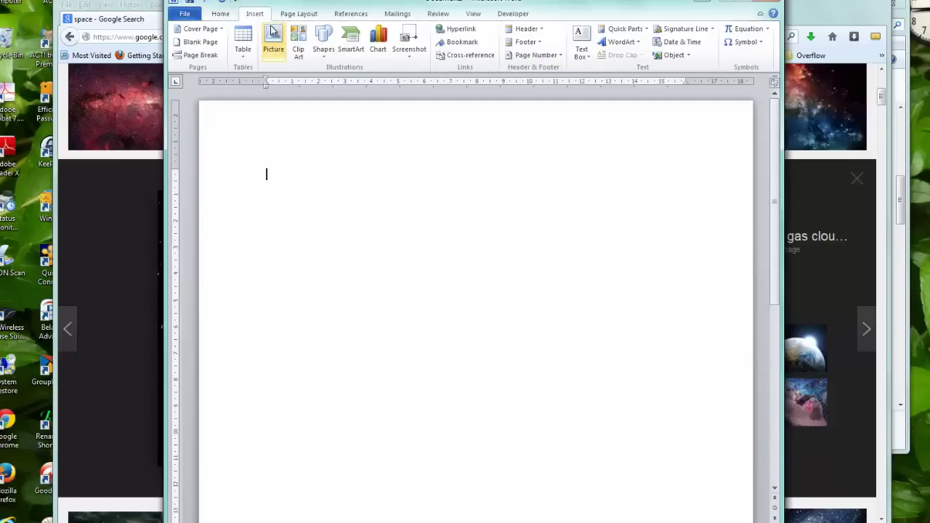
{"action": "left_click", "coordinate": [266, 41]}
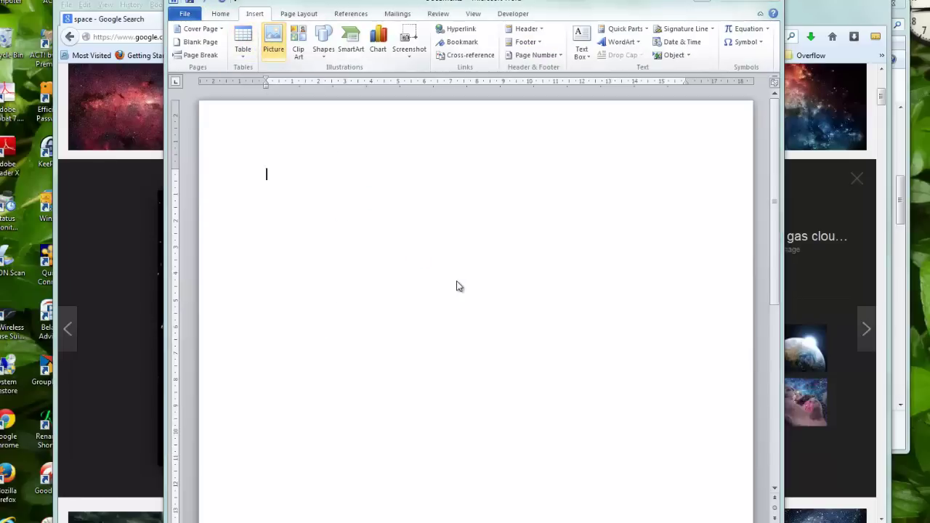
{"action": "key", "text": "ctrl+v"}
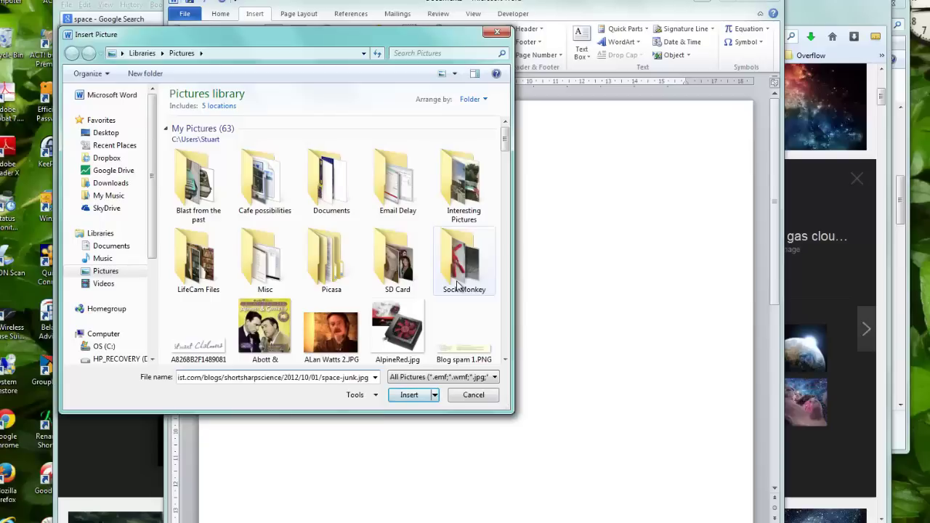
{"action": "left_click", "coordinate": [414, 395]}
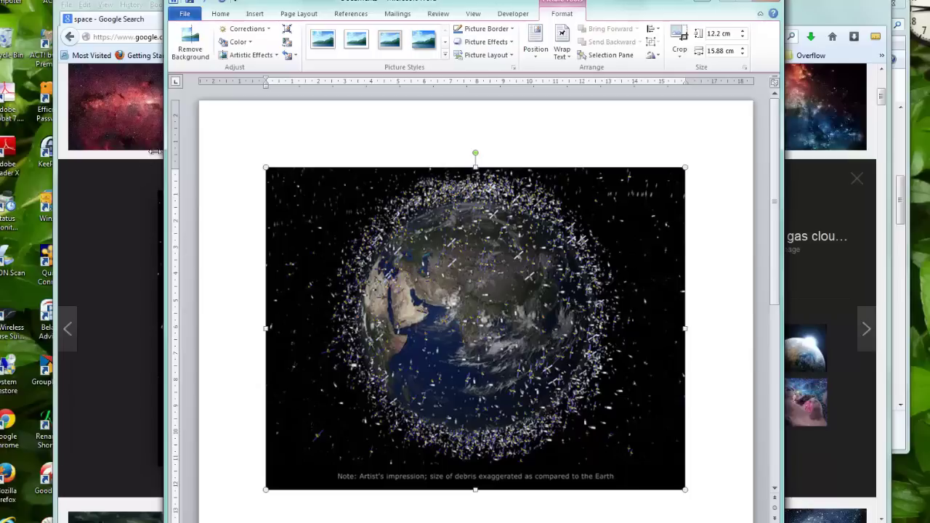
{"action": "left_click", "coordinate": [725, 3]}
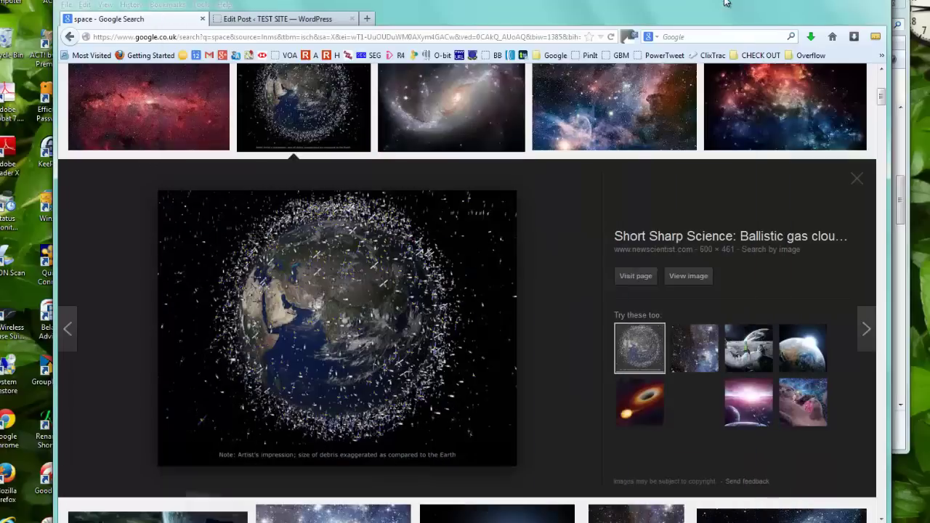
Upload space-junk1.jpg to the Test Post's media library by pasting its web address.
{"action": "left_click", "coordinate": [314, 19]}
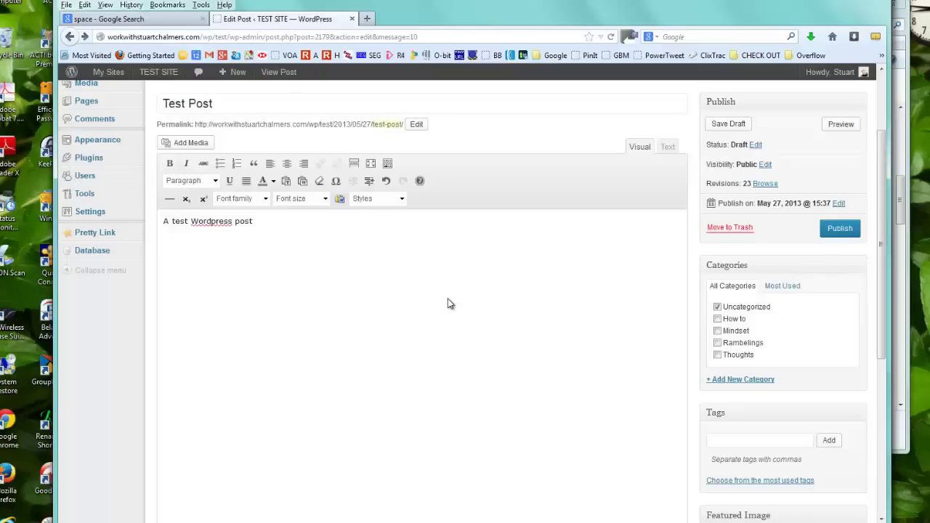
{"action": "left_click", "coordinate": [248, 266]}
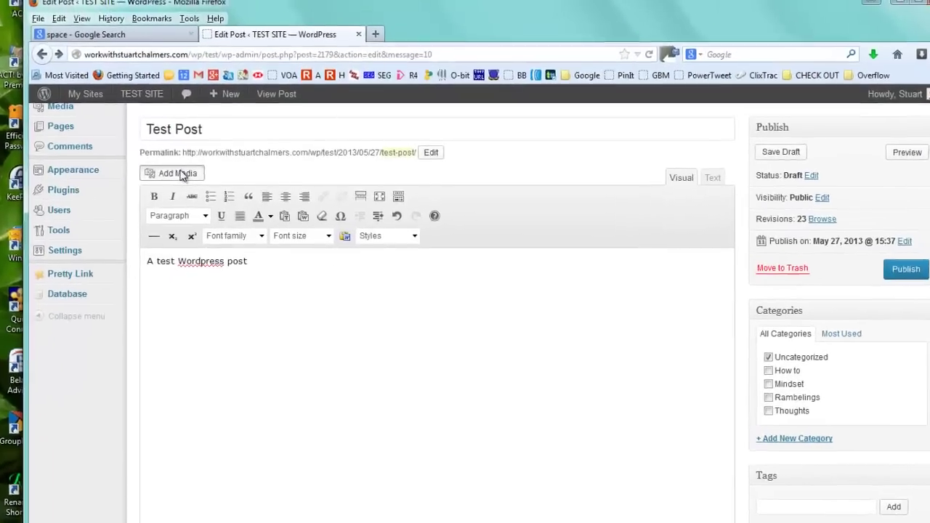
{"action": "left_click", "coordinate": [181, 174]}
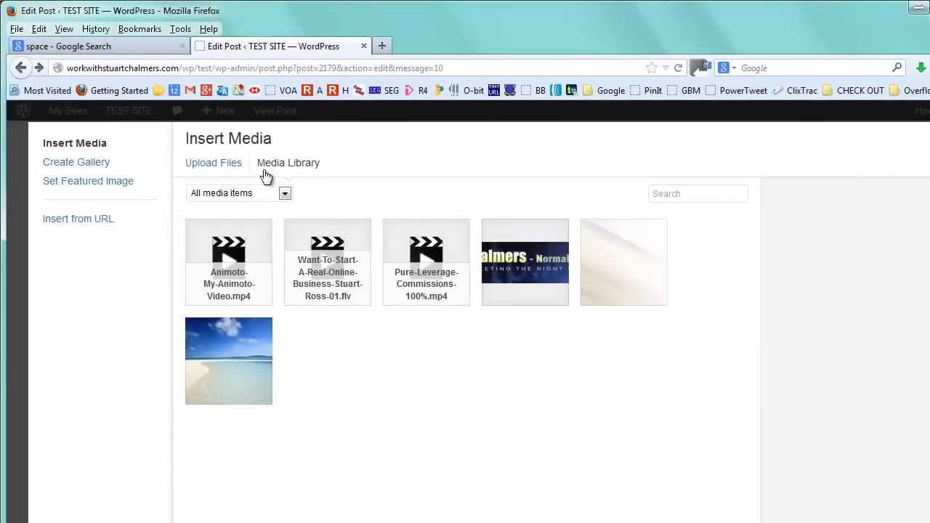
{"action": "left_click", "coordinate": [216, 164]}
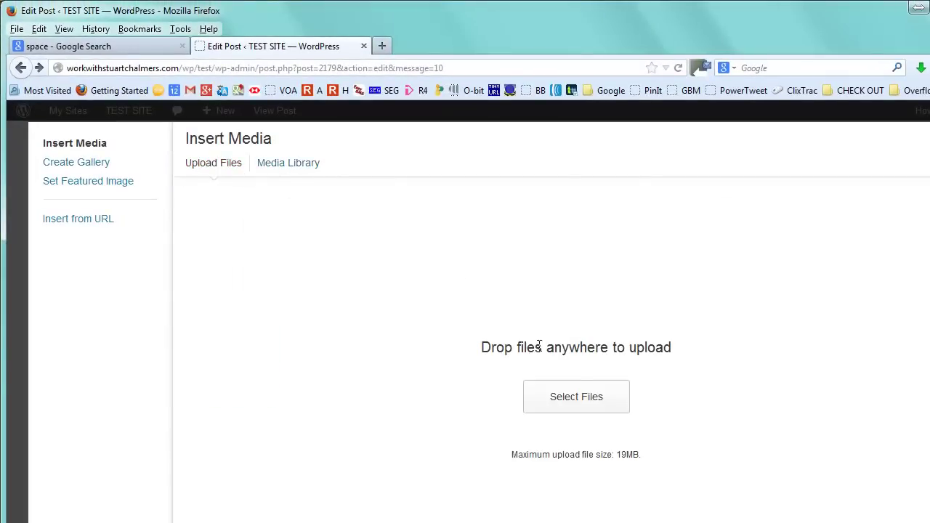
{"action": "left_click", "coordinate": [587, 408]}
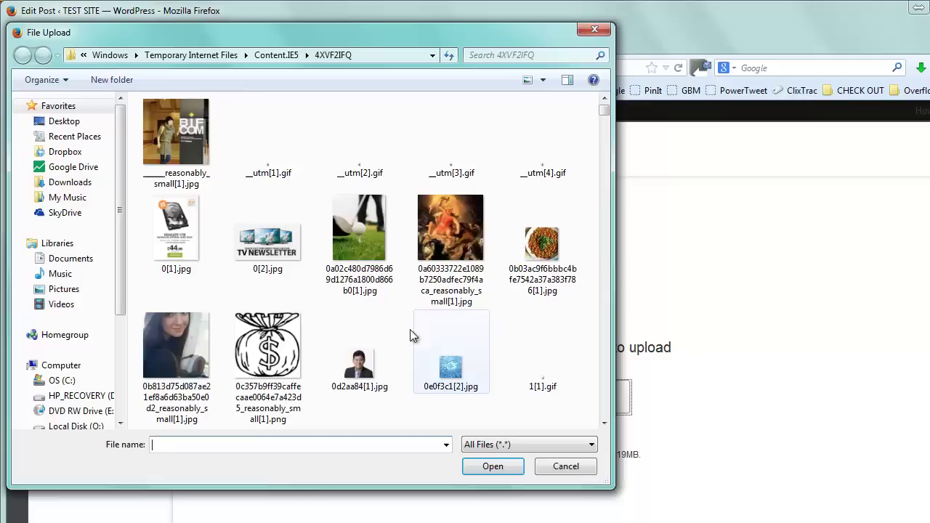
{"action": "left_click", "coordinate": [284, 444]}
{"action": "key", "text": "ctrl+v"}
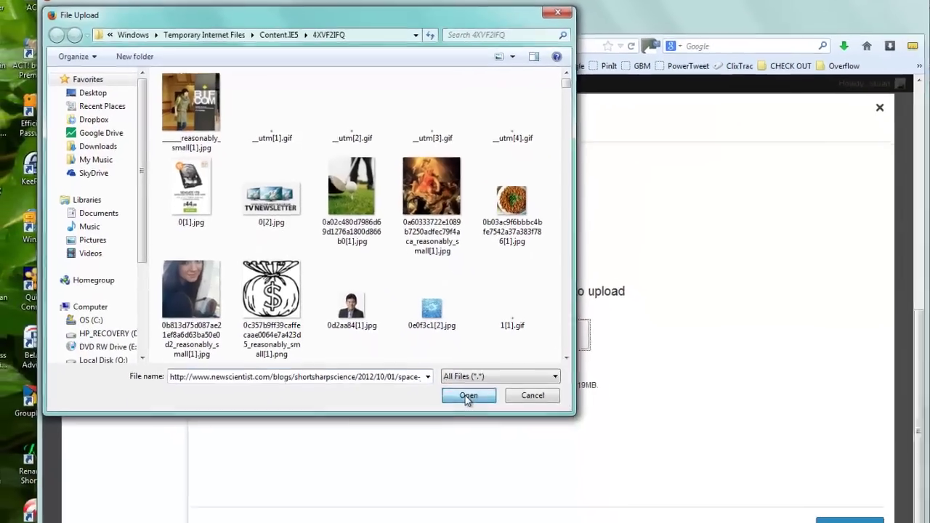
{"action": "left_click", "coordinate": [493, 465]}
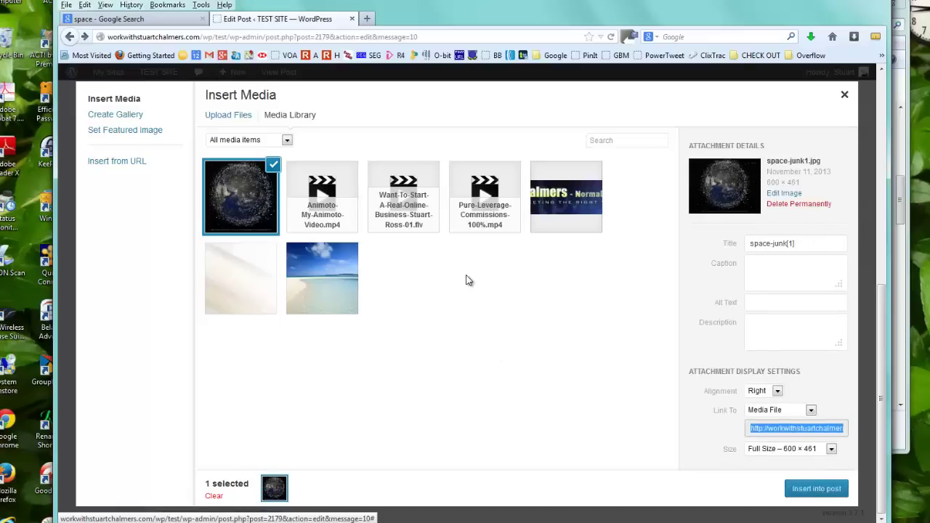
Insert the uploaded space-junk1.jpg debris image into the Test Post below the opening line.
{"action": "left_click", "coordinate": [114, 19]}
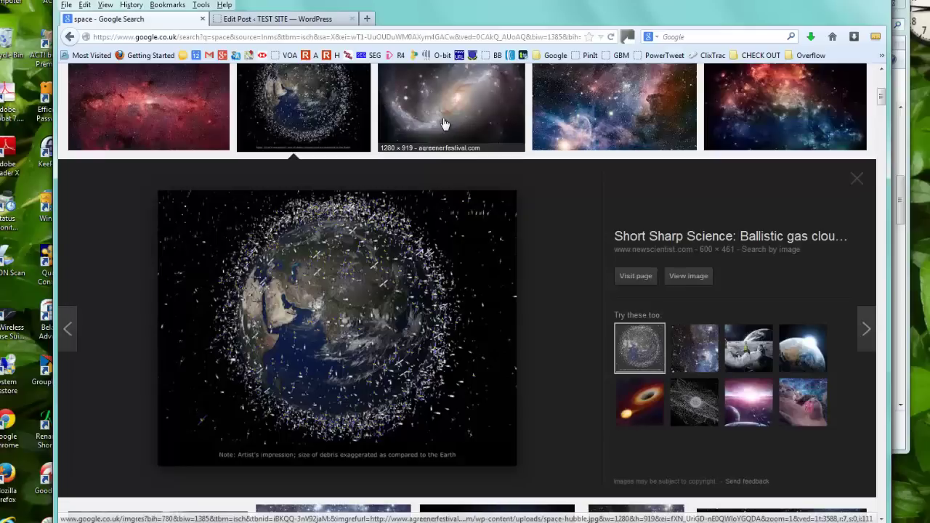
{"action": "left_click", "coordinate": [304, 21]}
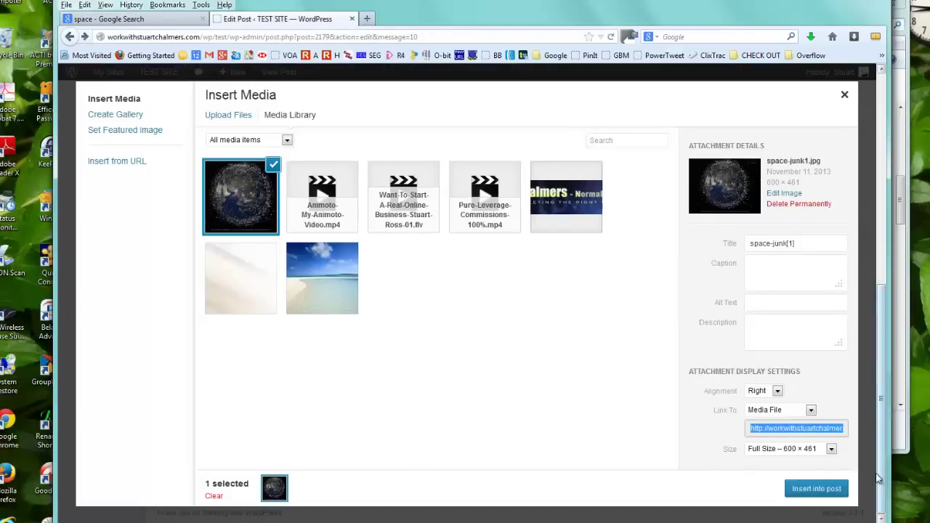
{"action": "left_click", "coordinate": [816, 489]}
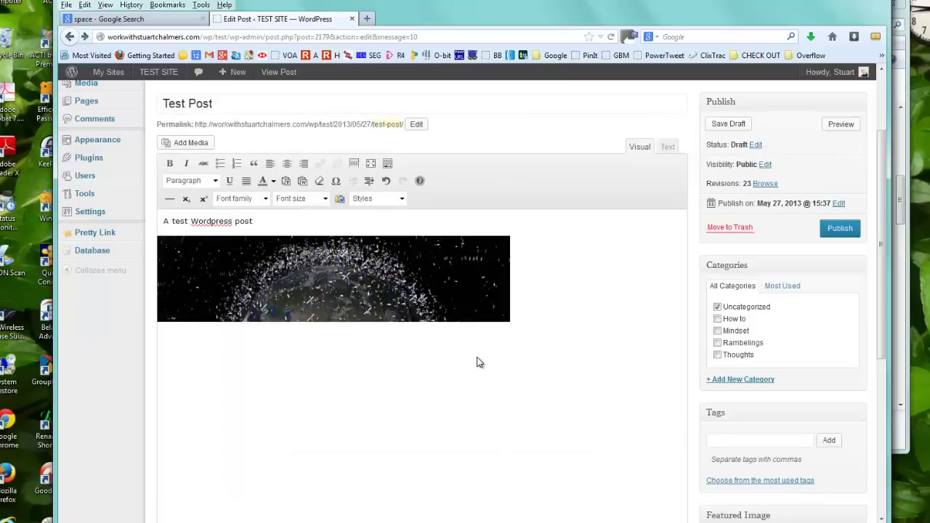